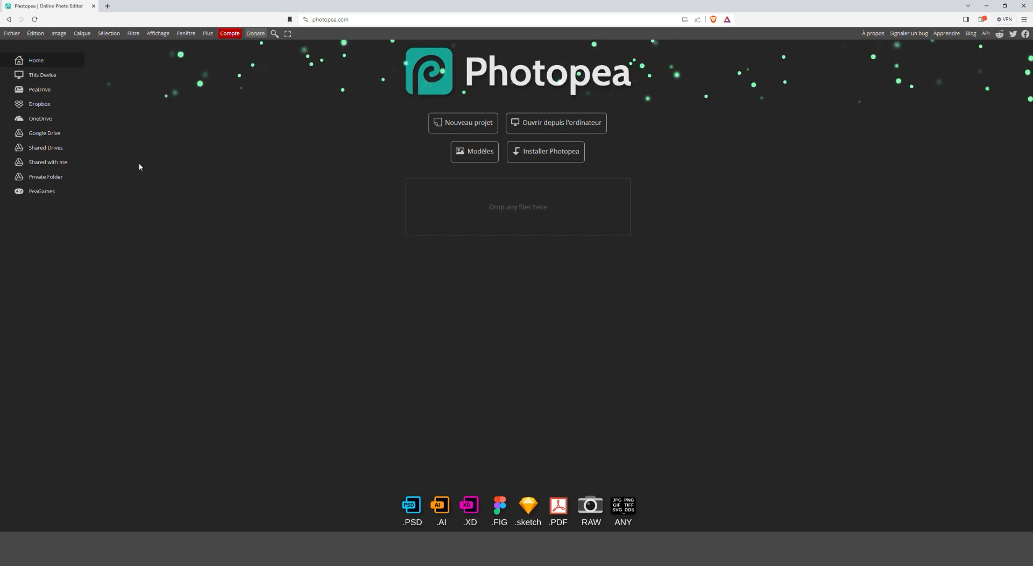
- Open the photo DSC00874.psd
{"action": "left_click", "coordinate": [16, 36]}
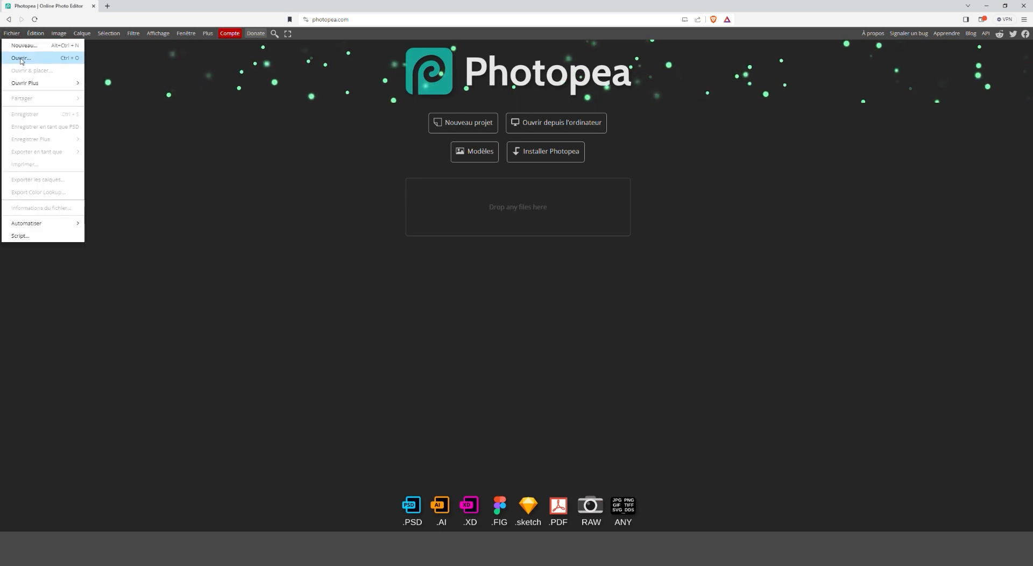
{"action": "left_click", "coordinate": [21, 58]}
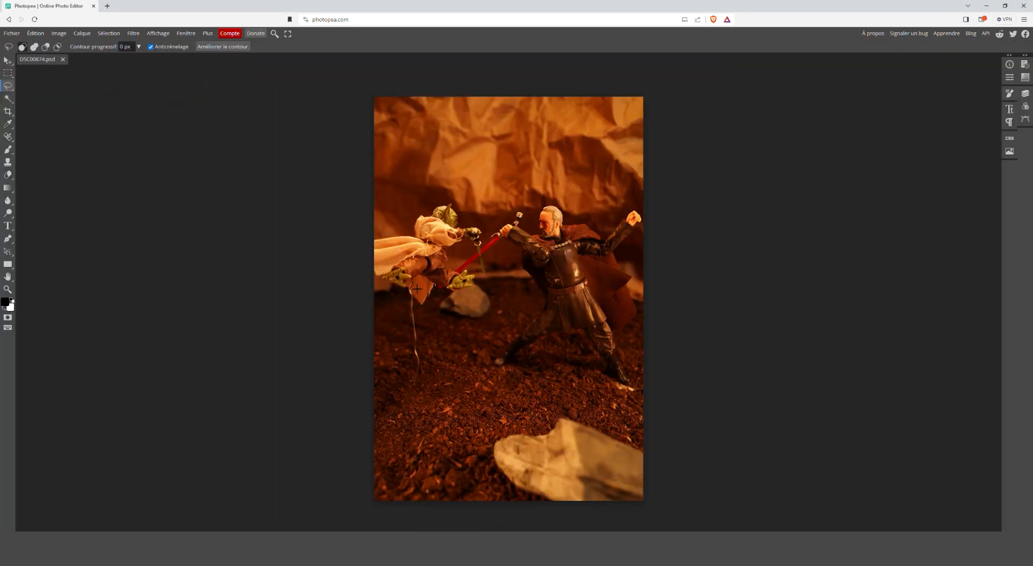
- Outline the metal support wire beneath the jumping Yoda figure with a freehand Lasso selection, from the cloth down to the ground
{"action": "key", "text": "alt"}
{"action": "scroll", "coordinate": [400, 307], "scroll_direction": "up", "scroll_amount": 5}
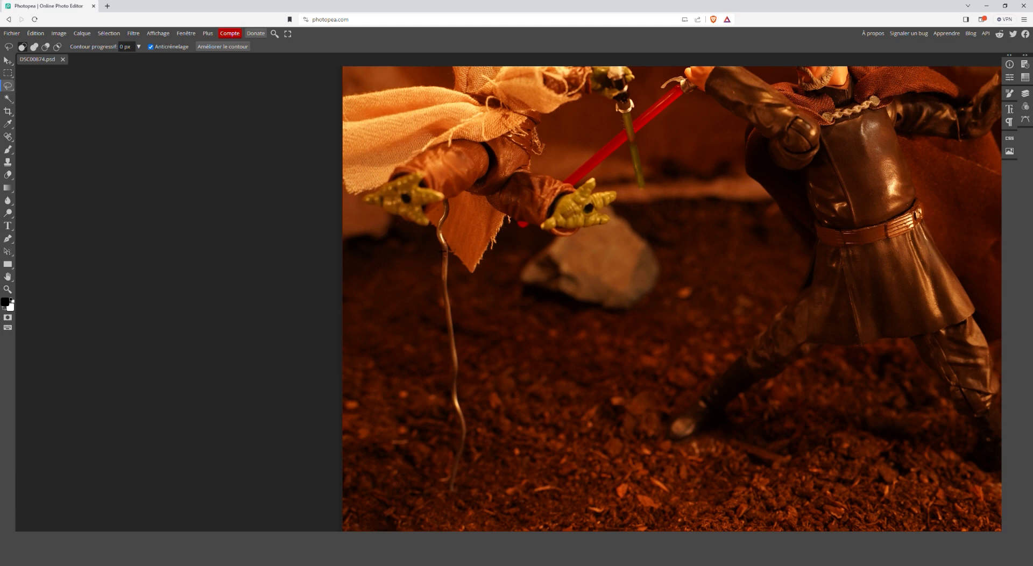
{"action": "mouse_move", "coordinate": [435, 245]}
{"action": "left_mouse_down"}
{"action": "mouse_move", "coordinate": [456, 205]}
{"action": "mouse_move", "coordinate": [458, 261]}
{"action": "left_mouse_up"}
{"action": "left_click_drag", "start_coordinate": [453, 474], "coordinate": [461, 432]}
{"action": "left_click_drag", "start_coordinate": [455, 371], "coordinate": [445, 303]}
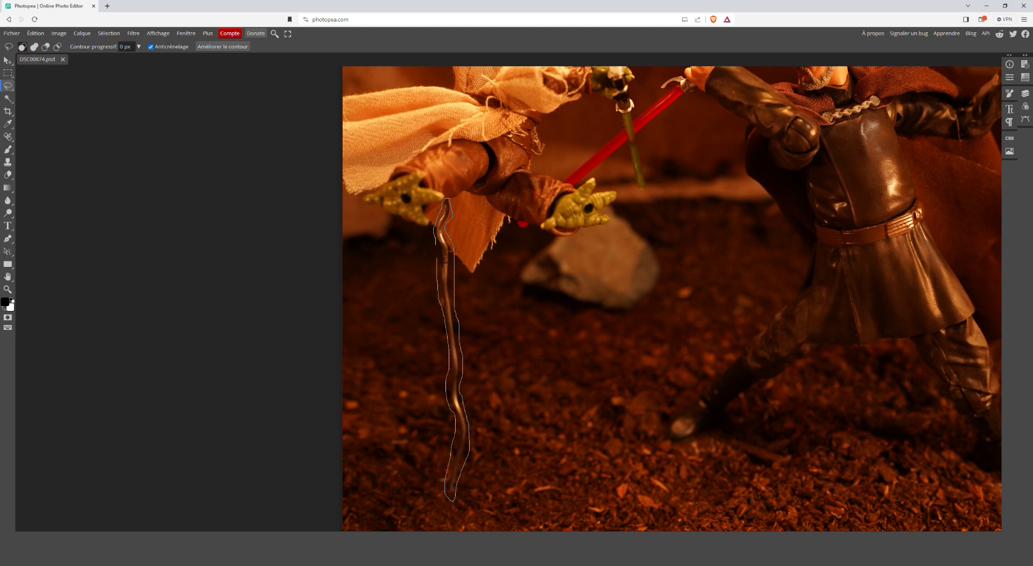
{"action": "left_click_drag", "start_coordinate": [443, 252], "coordinate": [453, 206]}
- Fill the selected wire area using Contenu pris en compte in Normal mode at 100% opacity, and clear the selection
{"action": "left_click", "coordinate": [36, 34]}
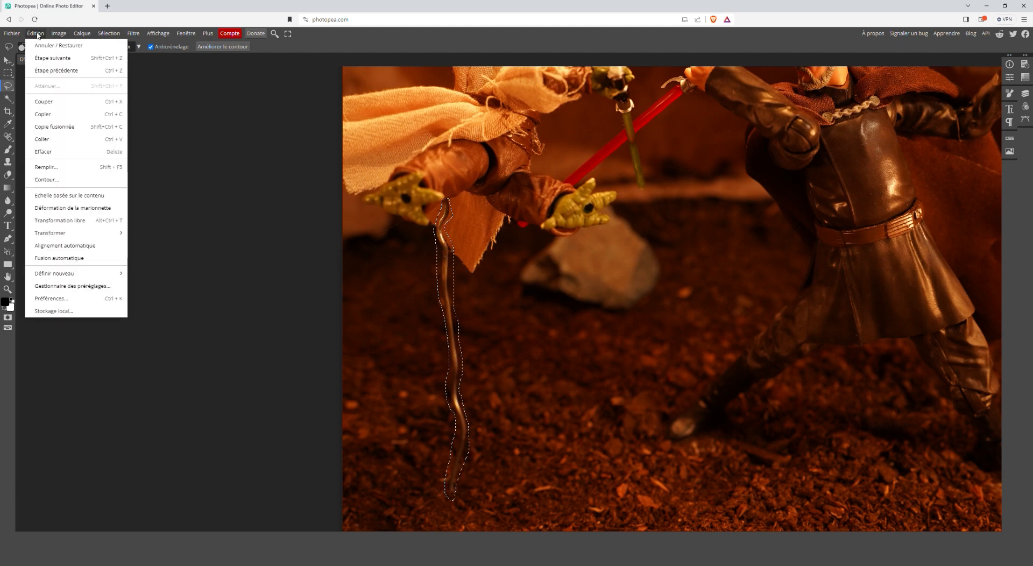
{"action": "left_click", "coordinate": [45, 168]}
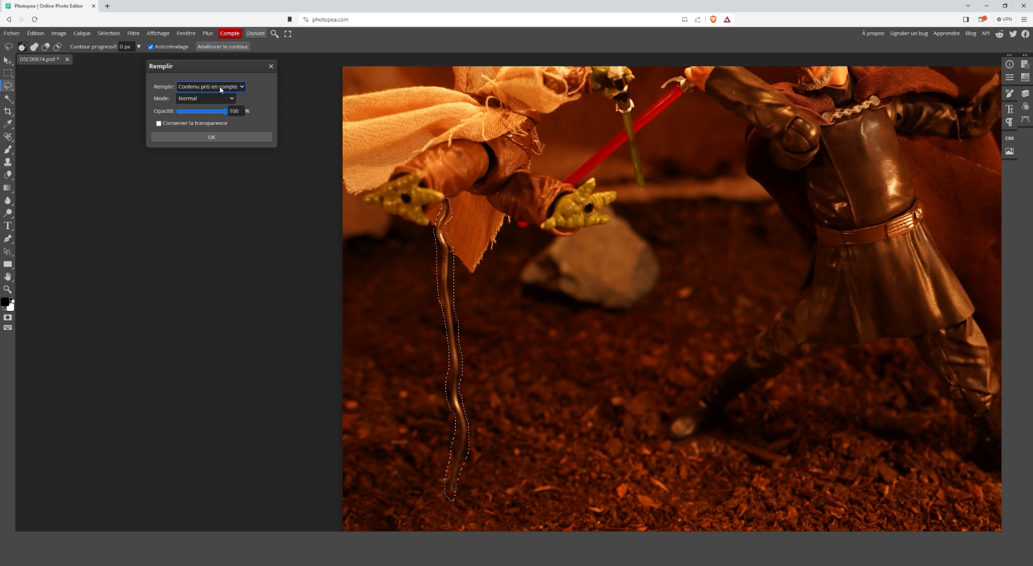
{"action": "left_click", "coordinate": [211, 138]}
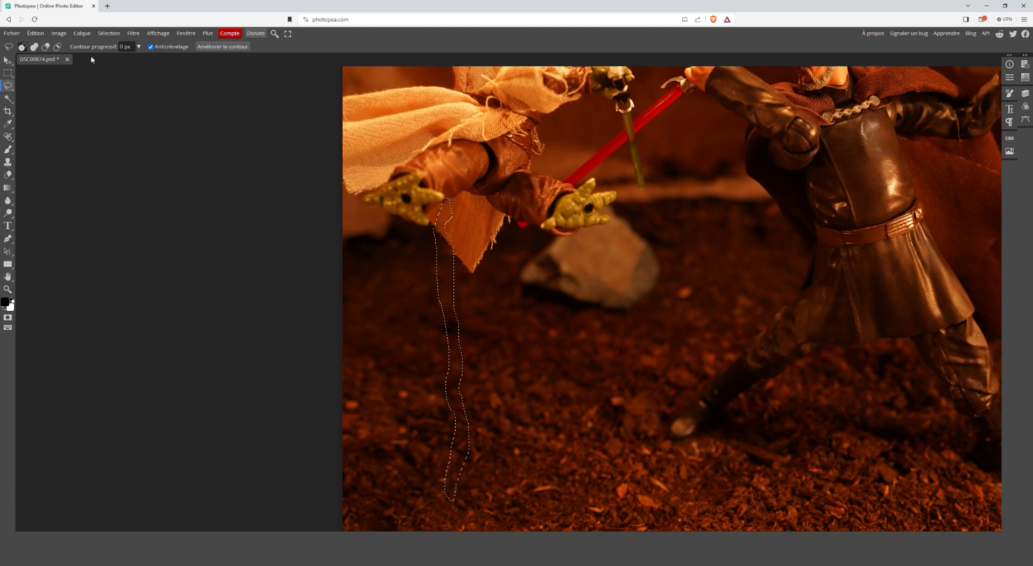
{"action": "left_click", "coordinate": [108, 34]}
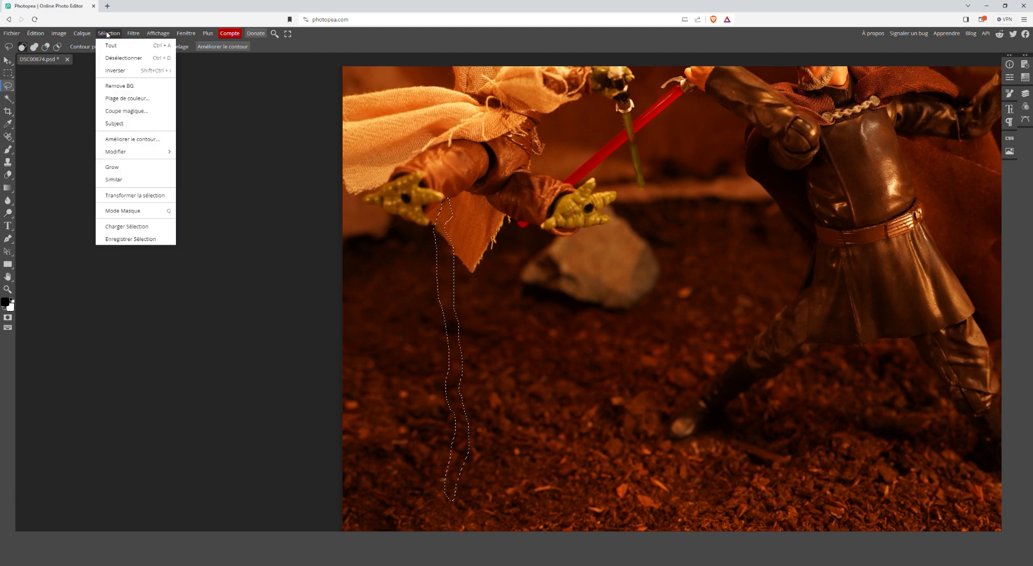
{"action": "left_click", "coordinate": [116, 58]}
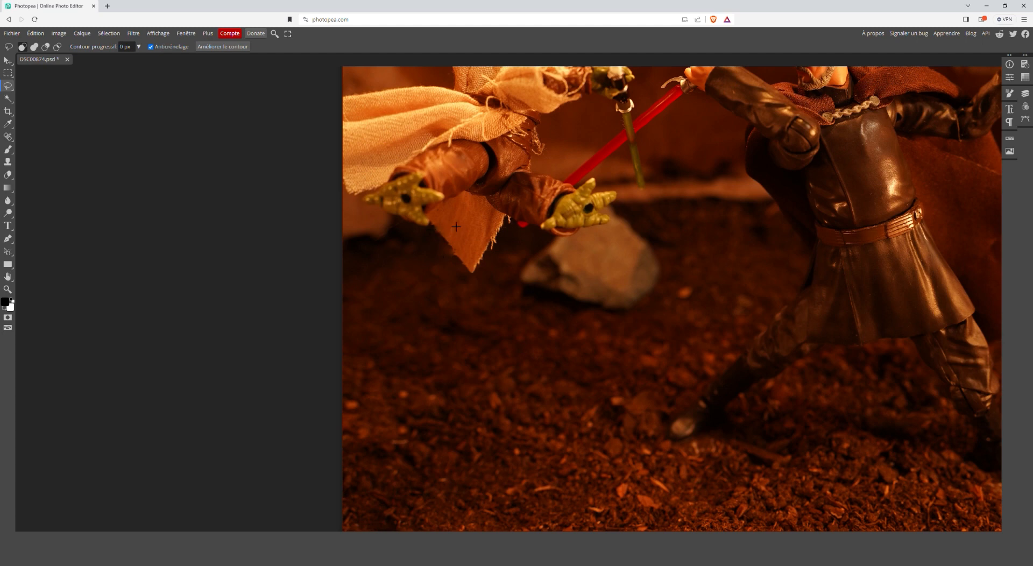
- Lasso the small leftover patch on the hanging cloth beside Yoda's left-hand foot's toe tip and apply a content-aware fill
{"action": "scroll", "coordinate": [452, 220], "scroll_direction": "up", "scroll_amount": 5}
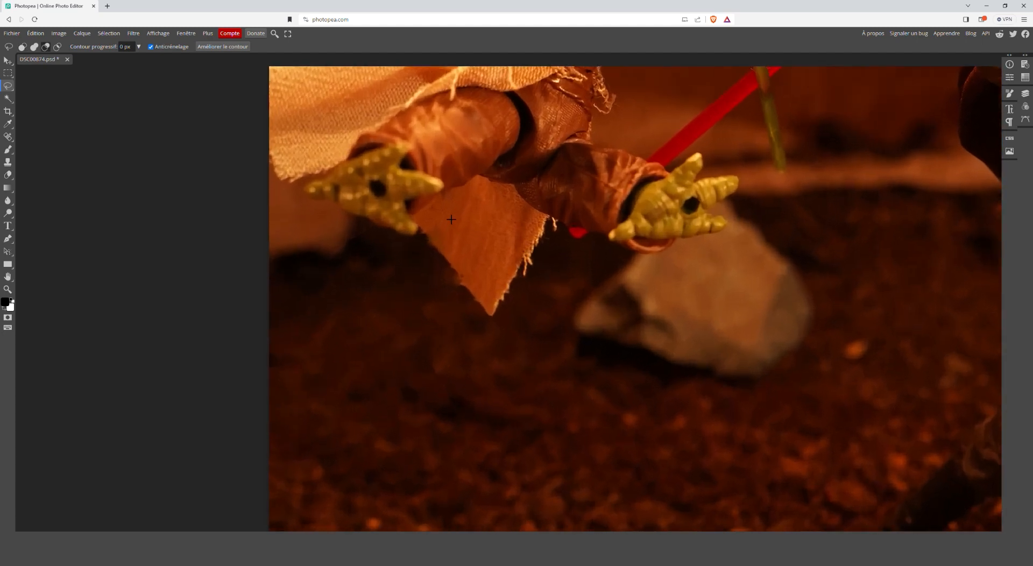
{"action": "scroll", "coordinate": [451, 219], "scroll_direction": "up", "scroll_amount": 5}
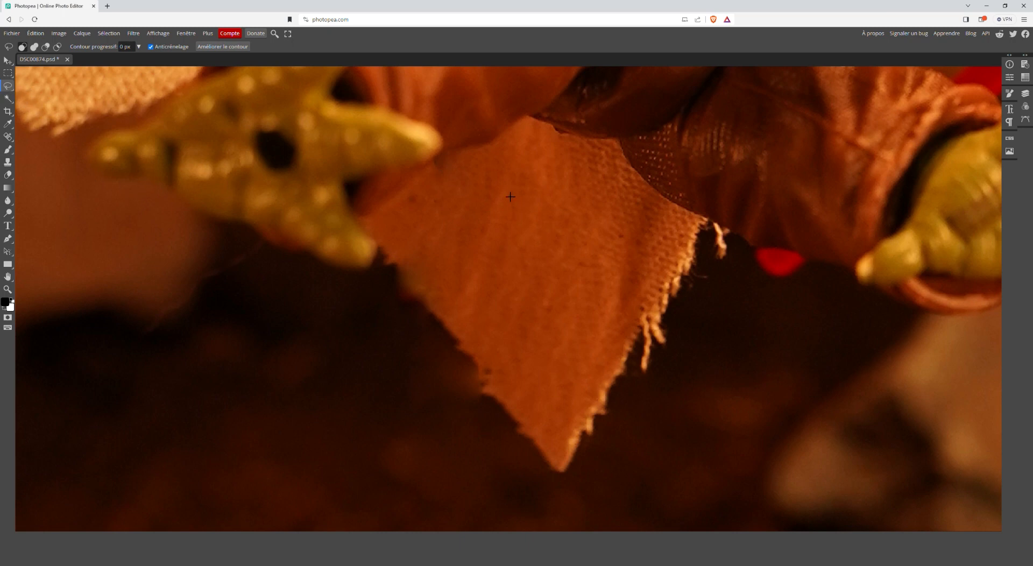
{"action": "mouse_move", "coordinate": [436, 177]}
{"action": "left_mouse_down"}
{"action": "mouse_move", "coordinate": [472, 154]}
{"action": "mouse_move", "coordinate": [475, 163]}
{"action": "mouse_move", "coordinate": [434, 176]}
{"action": "left_mouse_up"}
{"action": "key", "text": "shift"}
{"action": "key", "text": "shift+6"}
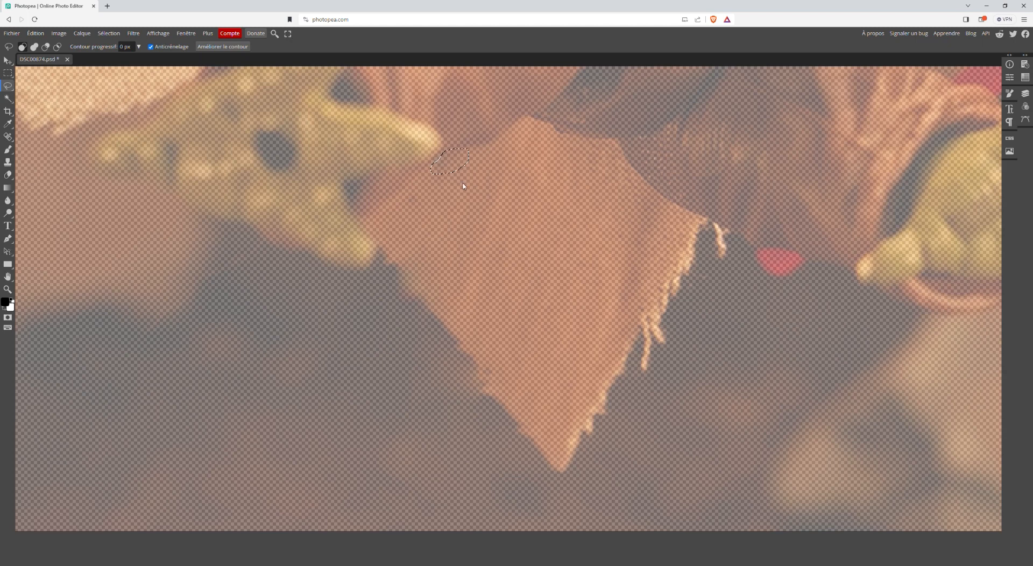
{"action": "key", "text": "ctrl+z"}
{"action": "key", "text": "shift"}
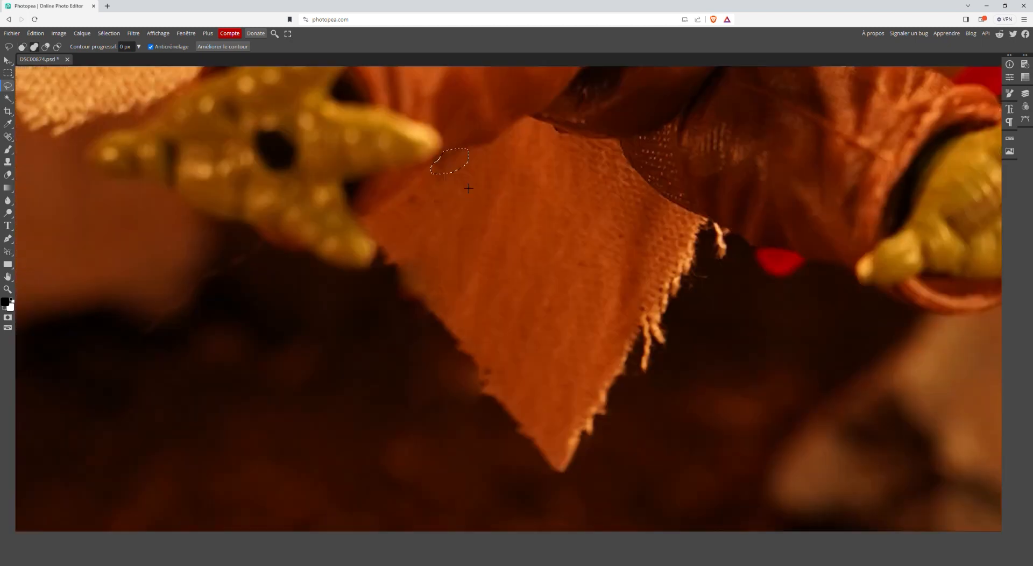
{"action": "key", "text": "shift+F5"}
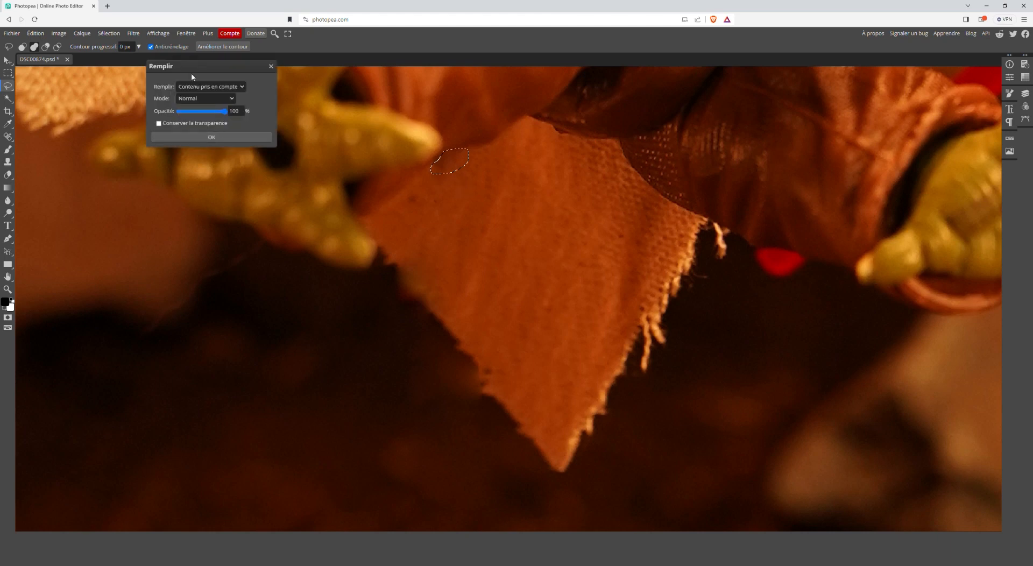
{"action": "left_click", "coordinate": [214, 137]}
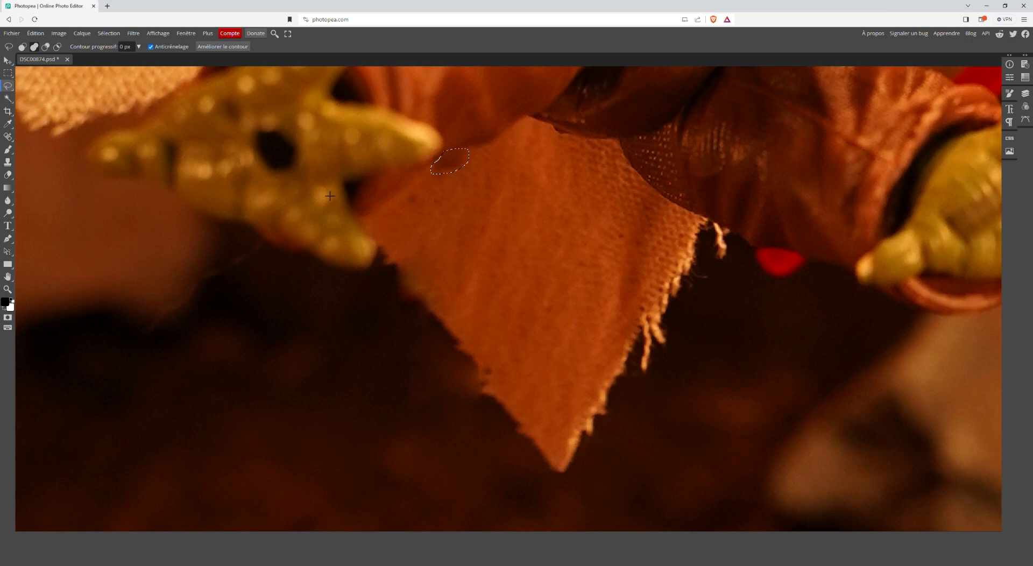
- Lasso the blemish on the left edge of the hanging cloth, below the foot, and apply a content-aware fill
{"action": "mouse_move", "coordinate": [404, 272]}
{"action": "left_mouse_down"}
{"action": "mouse_move", "coordinate": [399, 300]}
{"action": "mouse_move", "coordinate": [433, 301]}
{"action": "mouse_move", "coordinate": [430, 280]}
{"action": "mouse_move", "coordinate": [398, 280]}
{"action": "left_mouse_up"}
{"action": "key", "text": "shift+F5"}
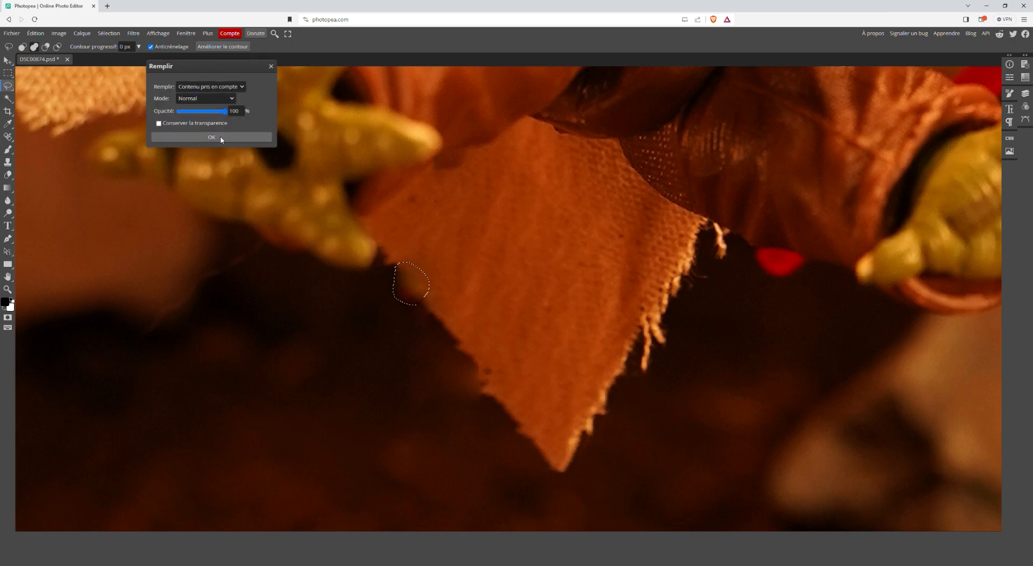
{"action": "left_click", "coordinate": [220, 138]}
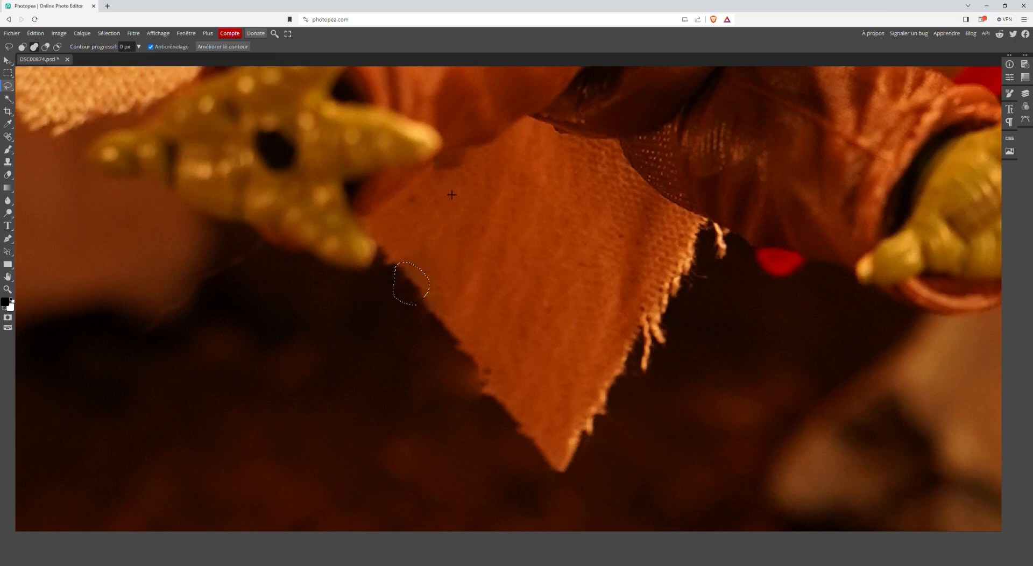
- Retouch the cloth's upper edge near the toe tip with another lassoed content-aware fill, and deselect
{"action": "mouse_move", "coordinate": [434, 170]}
{"action": "left_mouse_down"}
{"action": "mouse_move", "coordinate": [471, 154]}
{"action": "mouse_move", "coordinate": [476, 164]}
{"action": "mouse_move", "coordinate": [439, 178]}
{"action": "left_mouse_up"}
{"action": "key", "text": "shift+F5"}
{"action": "key", "text": "Return"}
{"action": "key", "text": "ctrl+d"}
- Lasso the black peg hole in the sole of Yoda's left-hand foot and remove it with a content-aware fill
{"action": "scroll", "coordinate": [462, 214], "scroll_direction": "down", "scroll_amount": 5}
{"action": "scroll", "coordinate": [462, 213], "scroll_direction": "down", "scroll_amount": 2}
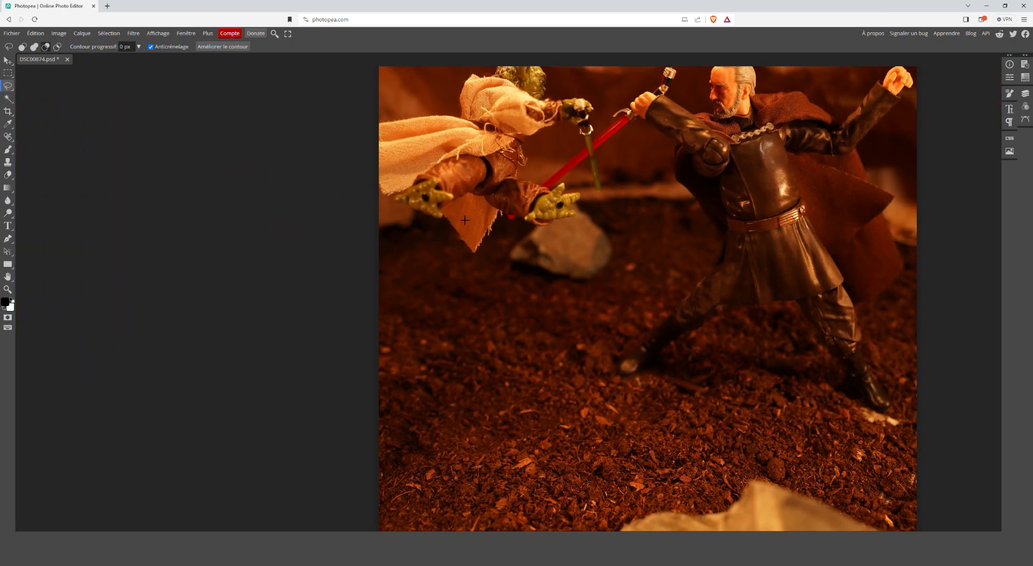
{"action": "scroll", "coordinate": [466, 221], "scroll_direction": "down", "scroll_amount": 3}
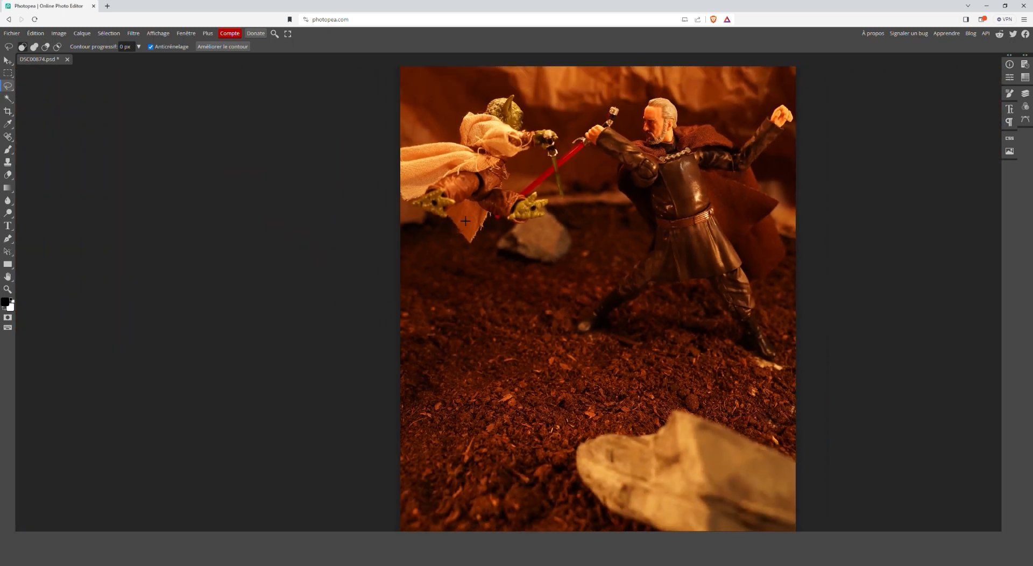
{"action": "scroll", "coordinate": [463, 303], "scroll_direction": "up", "scroll_amount": 4}
{"action": "scroll", "coordinate": [468, 327], "scroll_direction": "up", "scroll_amount": 2}
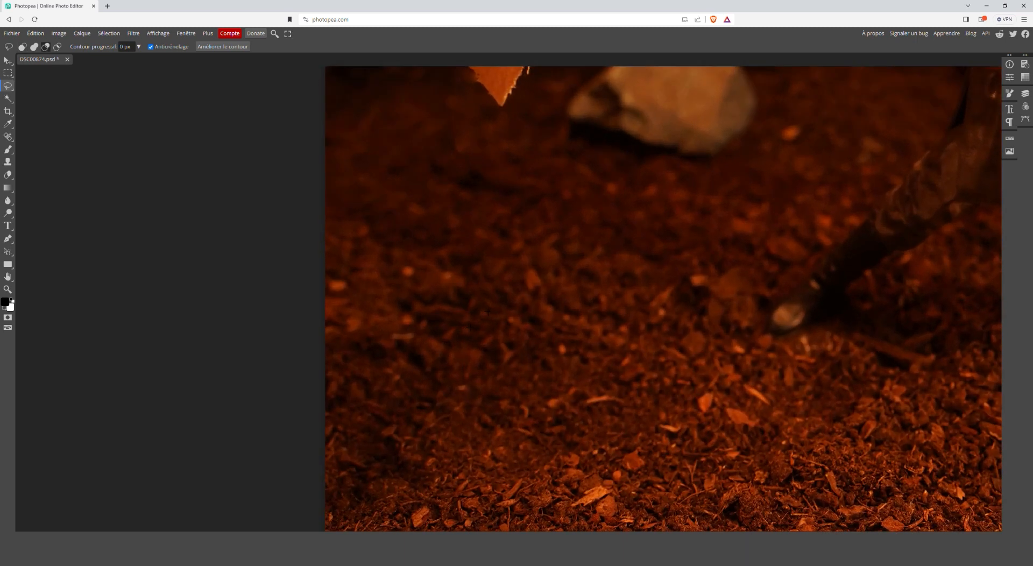
{"action": "scroll", "coordinate": [516, 217], "scroll_direction": "up", "scroll_amount": 4}
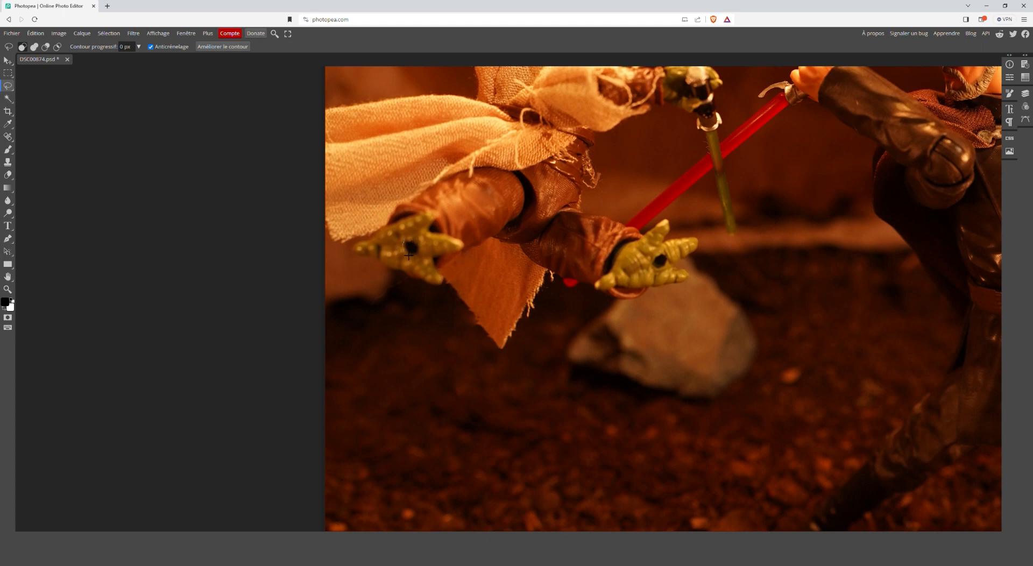
{"action": "mouse_move", "coordinate": [409, 255]}
{"action": "left_mouse_down"}
{"action": "mouse_move", "coordinate": [421, 259]}
{"action": "mouse_move", "coordinate": [424, 244]}
{"action": "mouse_move", "coordinate": [410, 241]}
{"action": "mouse_move", "coordinate": [405, 254]}
{"action": "left_mouse_up"}
{"action": "key", "text": "shift"}
{"action": "key", "text": "shift+F5"}
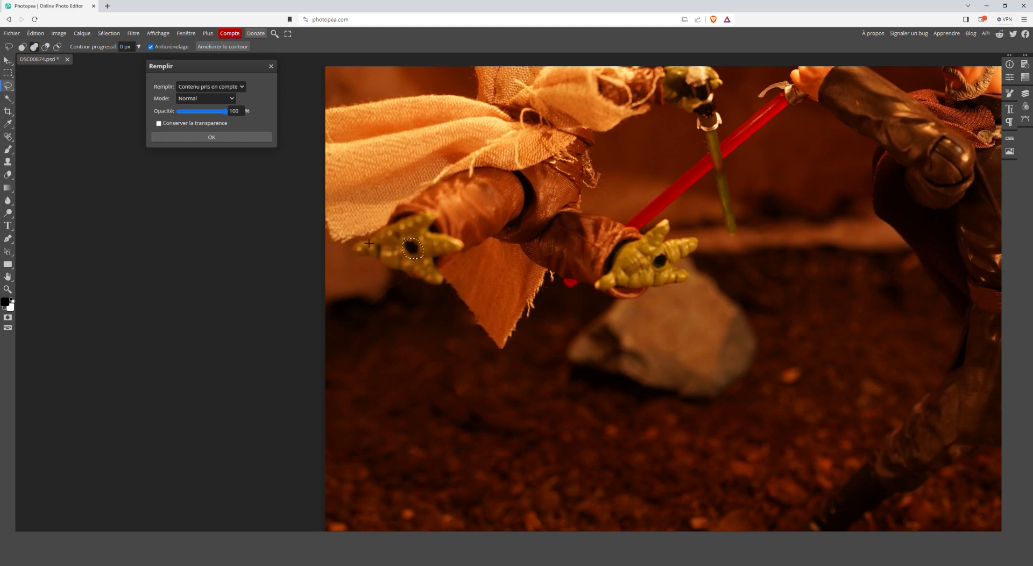
{"action": "left_click", "coordinate": [222, 137]}
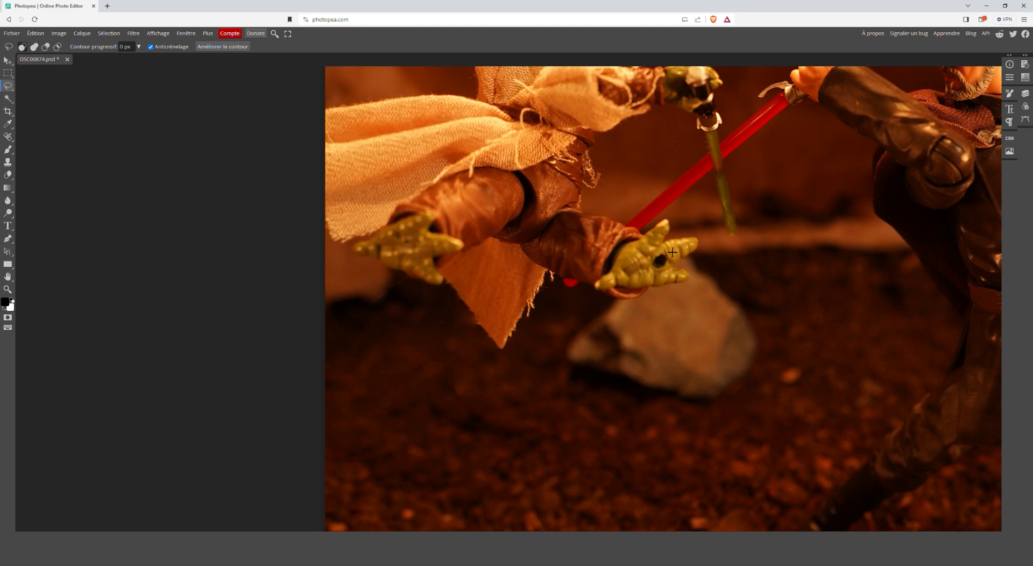
- Lasso the black peg hole in the sole of Yoda's right-hand foot, remove it with a content-aware fill, and deselect
{"action": "mouse_move", "coordinate": [651, 265]}
{"action": "left_mouse_down"}
{"action": "mouse_move", "coordinate": [669, 271]}
{"action": "mouse_move", "coordinate": [671, 258]}
{"action": "mouse_move", "coordinate": [650, 257]}
{"action": "left_mouse_up"}
{"action": "key", "text": "shift+F5"}
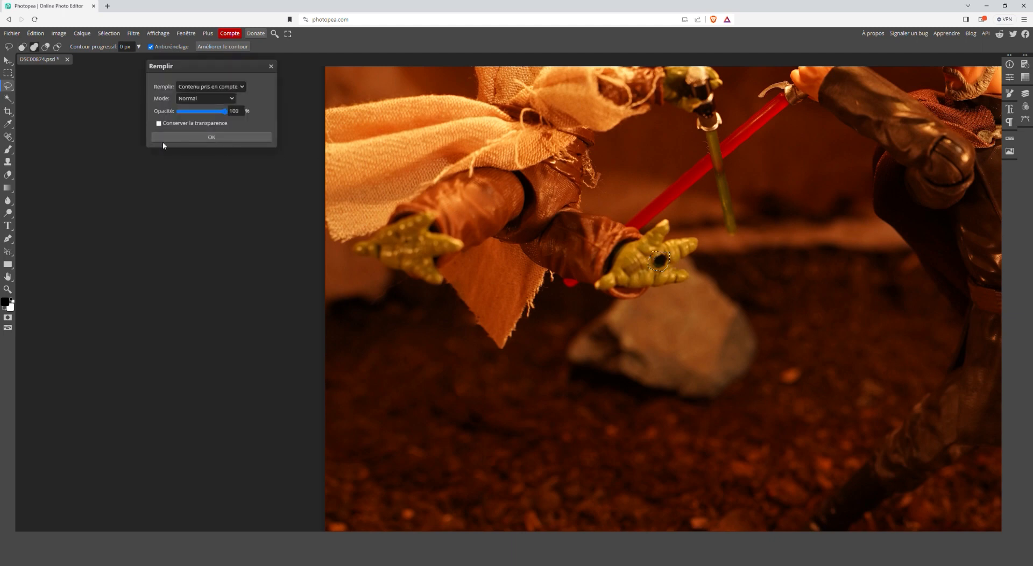
{"action": "left_click", "coordinate": [217, 137]}
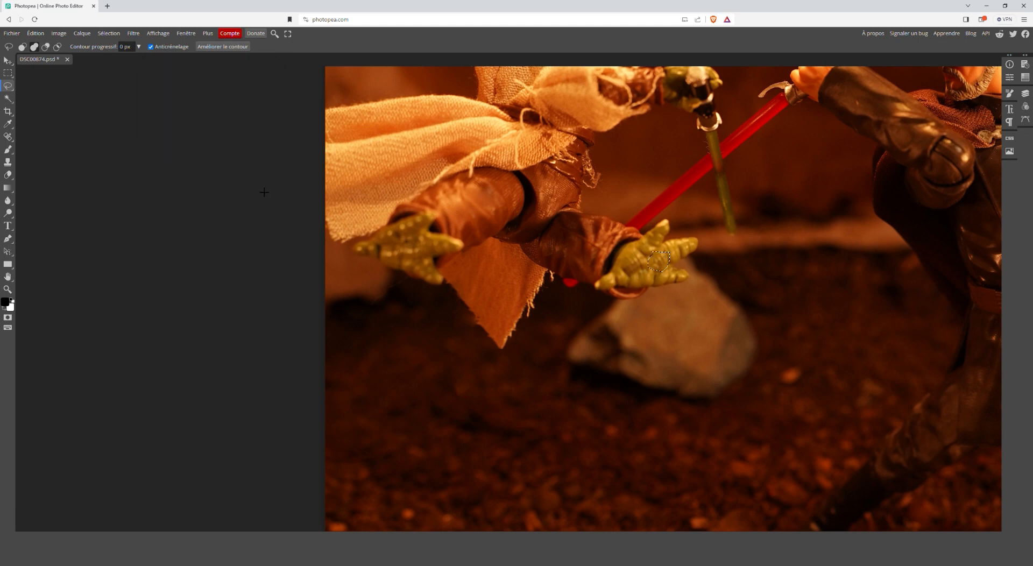
{"action": "key", "text": "ctrl+d"}
{"action": "key", "text": "alt"}
{"action": "scroll", "coordinate": [568, 263], "scroll_direction": "down", "scroll_amount": 5}
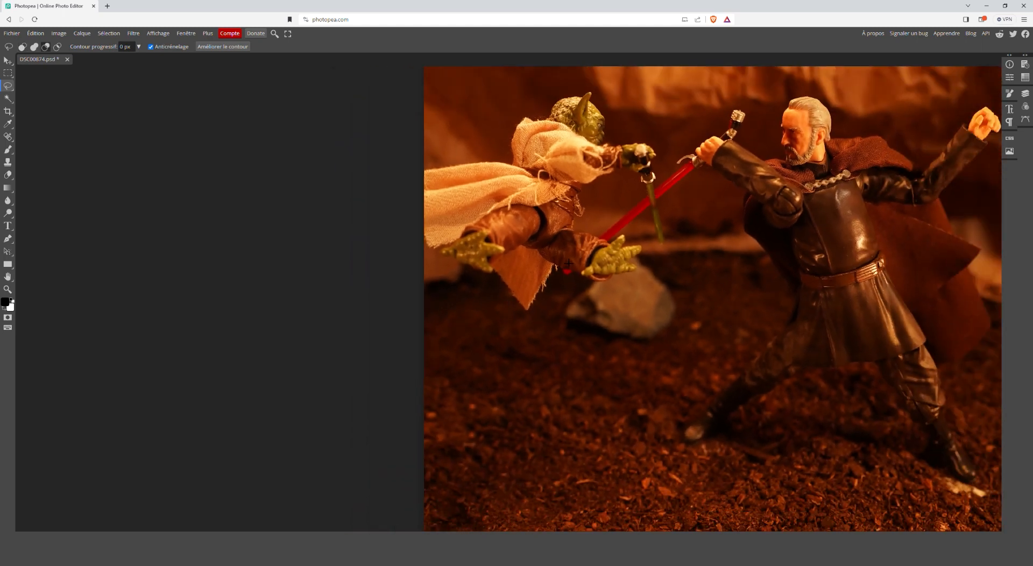
{"action": "scroll", "coordinate": [568, 264], "scroll_direction": "down", "scroll_amount": 3}
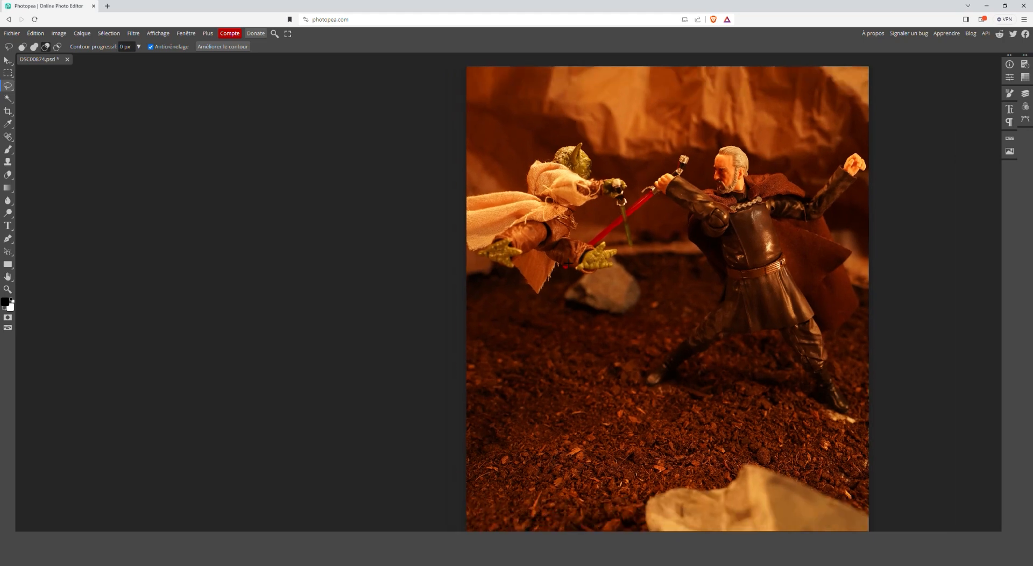
{"action": "scroll", "coordinate": [573, 261], "scroll_direction": "up", "scroll_amount": 2}
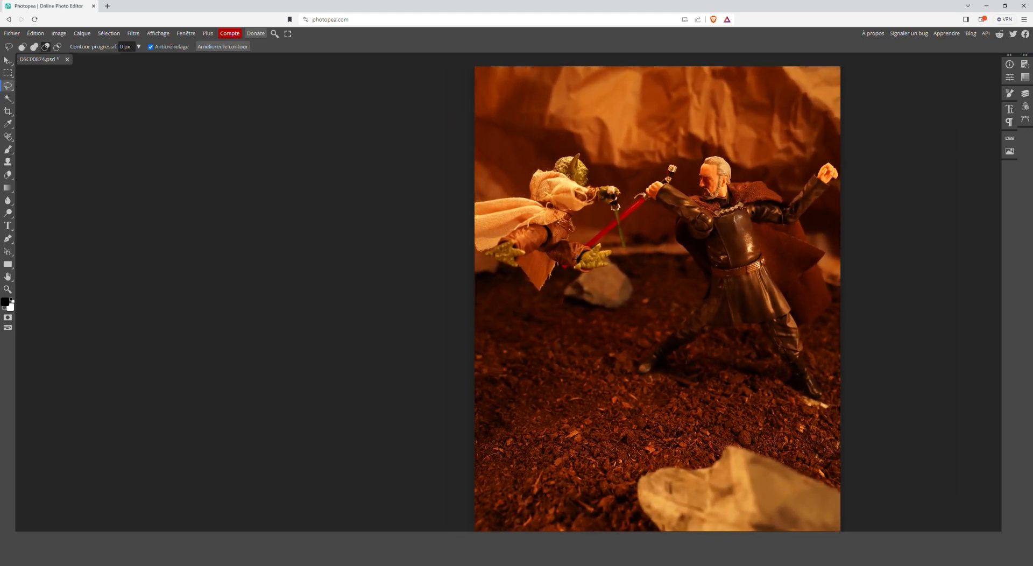
{"action": "scroll", "coordinate": [576, 259], "scroll_direction": "up", "scroll_amount": 2}
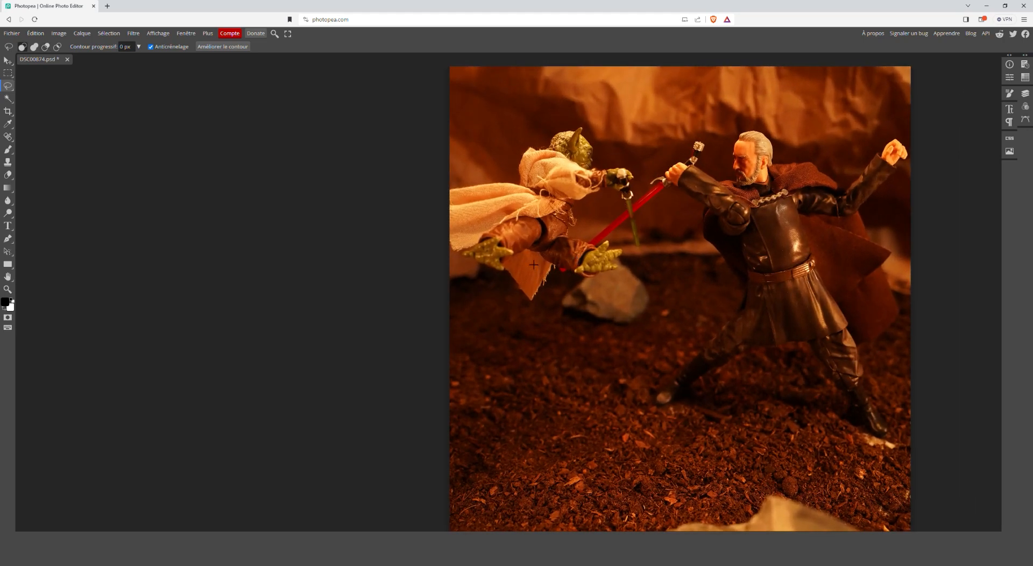